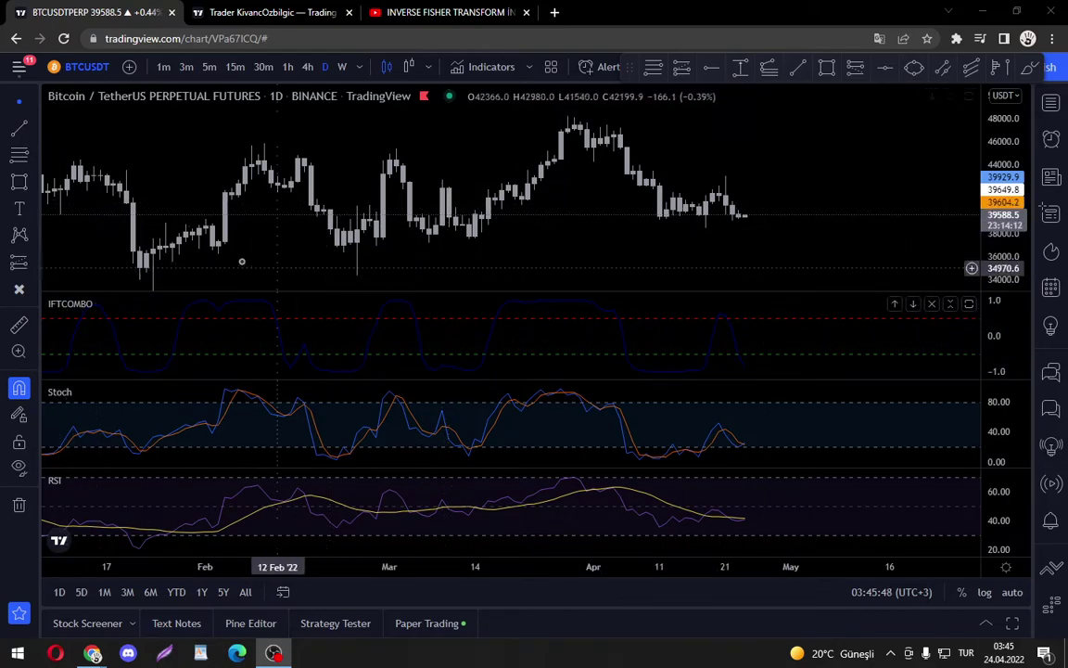
# - Switch to the tab with the Inverse Fisher Transform COMBO STO+RSI+CCIv2 script page
pyautogui.click(278, 12)
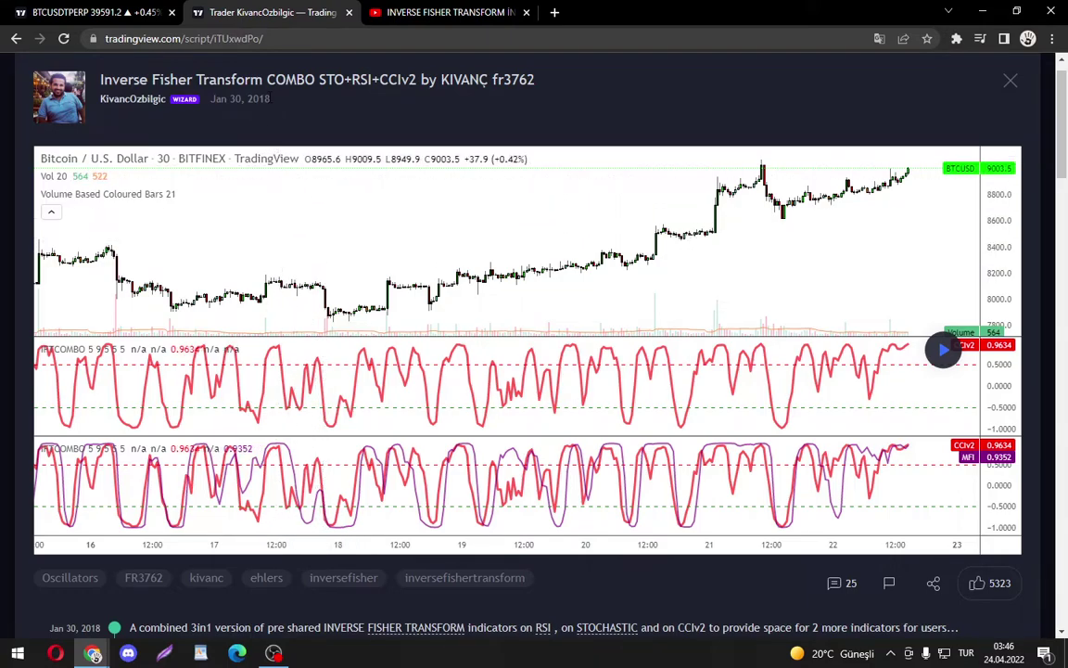
# - Switch to the YouTube tab with the Inverse Fisher Transform tutorial video using Ctrl+Tab
pyautogui.hotkey('ctrl', 'Tab')
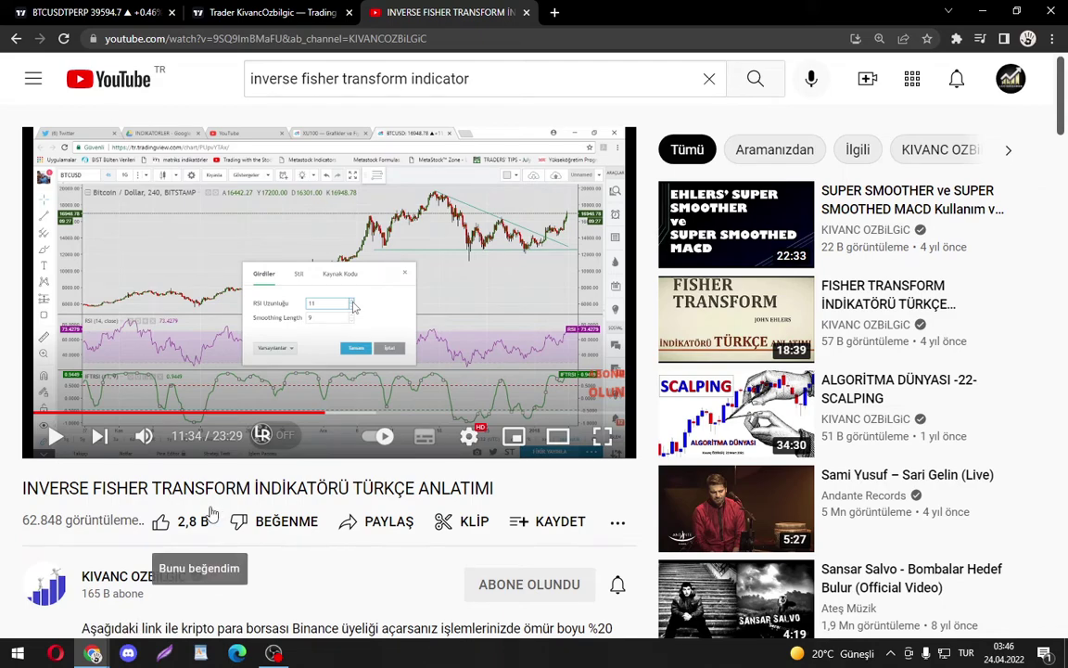
# - Return to the TradingView tab showing the BTCUSDT perpetual daily chart
pyautogui.click(93, 12)
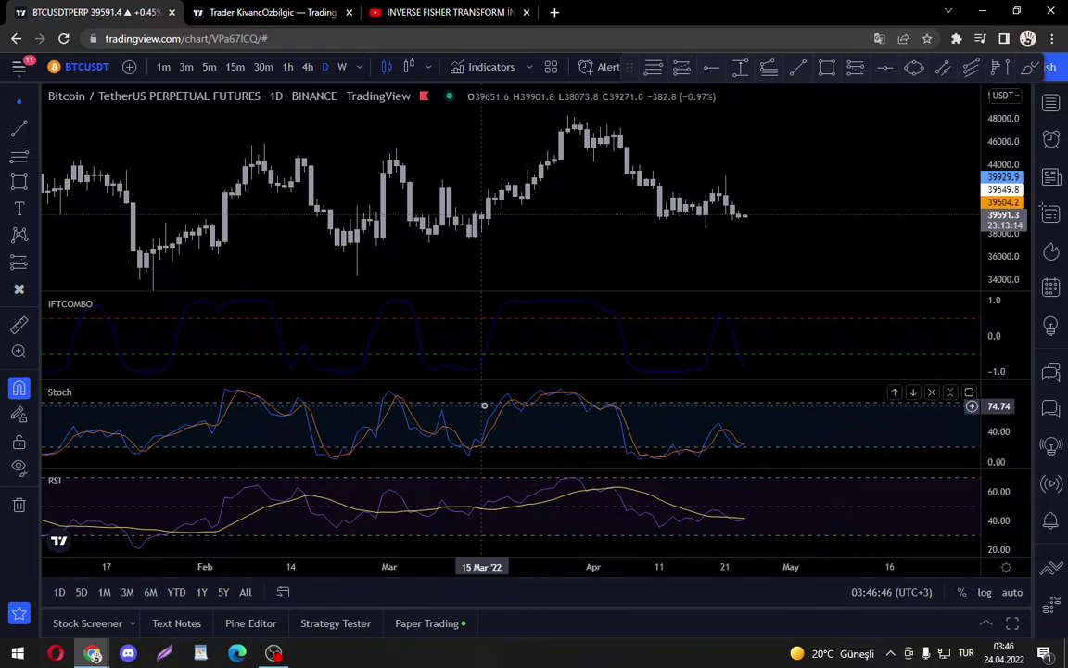
pyautogui.moveTo(65, 397)
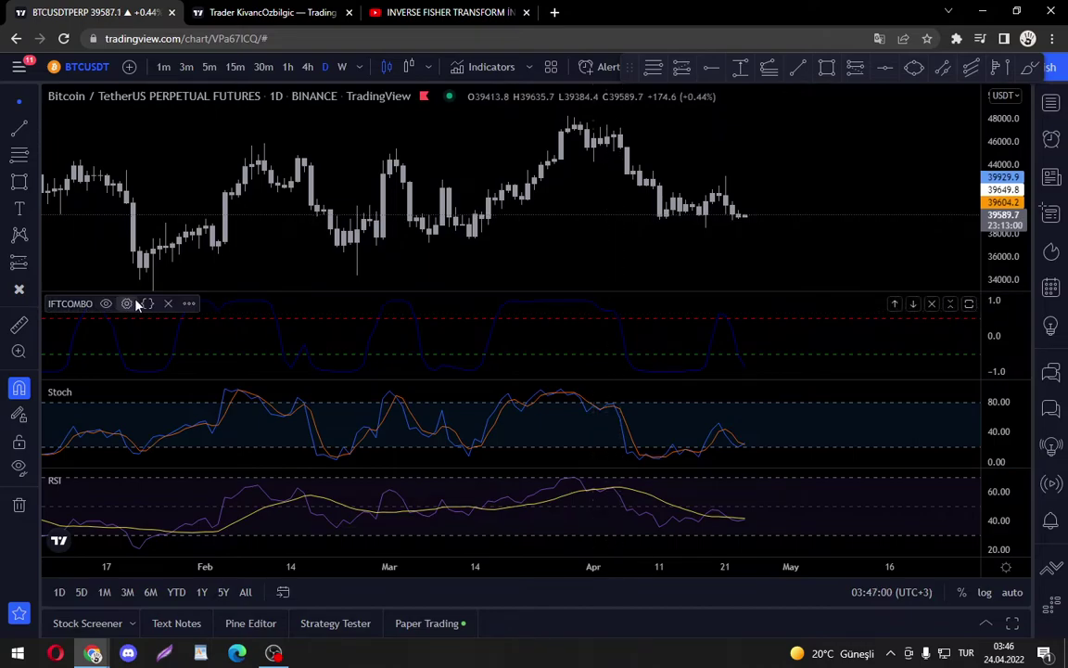
pyautogui.click(126, 303)
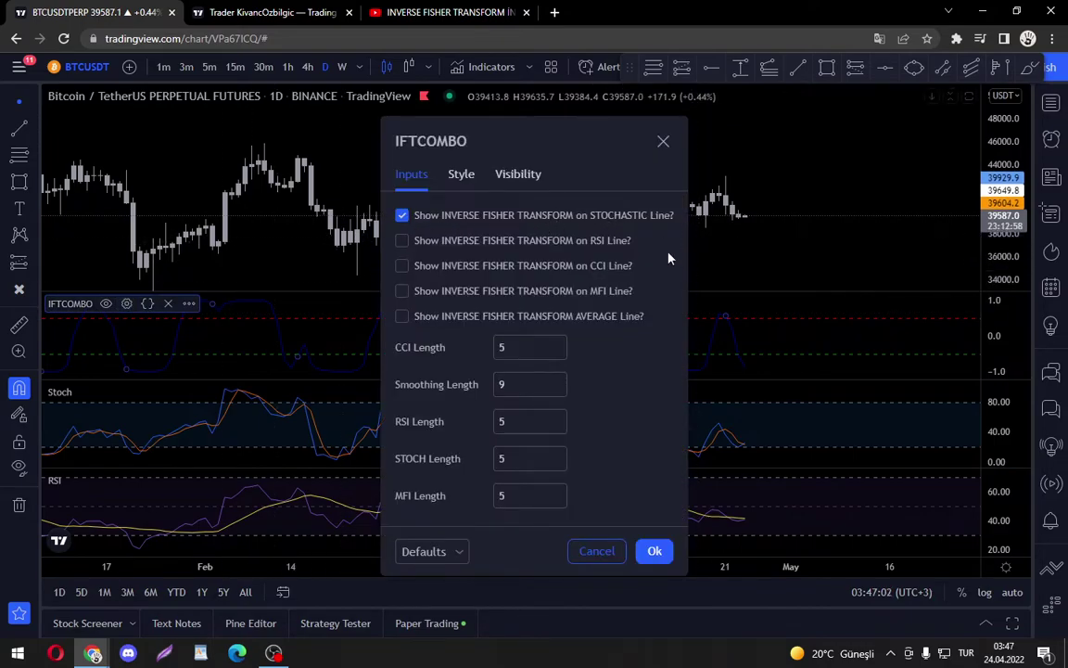
pyautogui.click(797, 417)
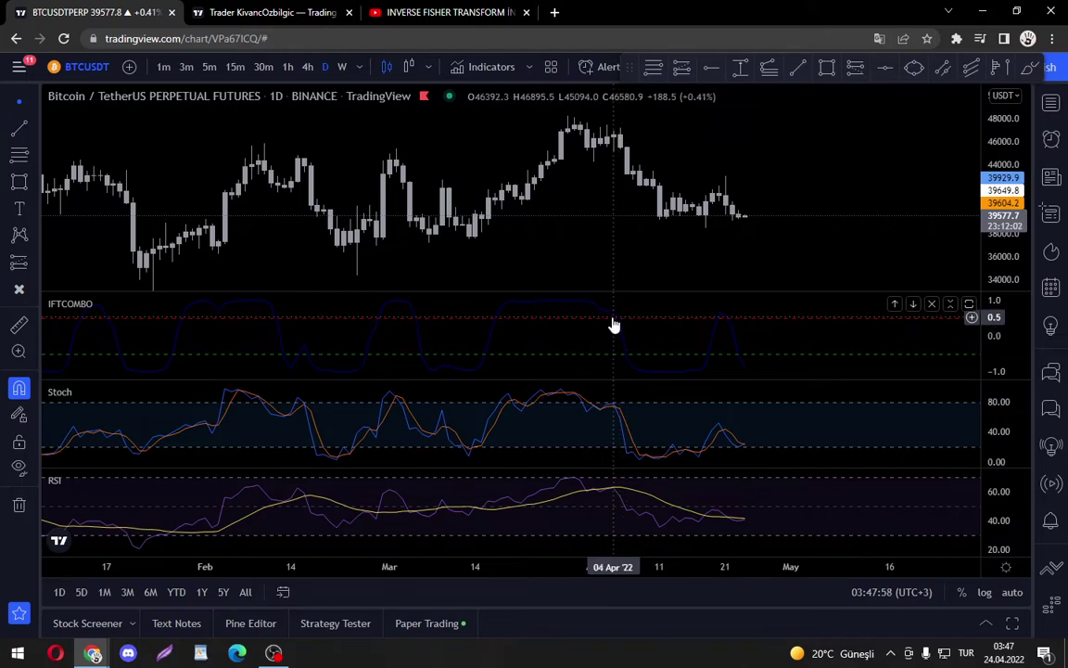
# - Turn on the RSI Line in the IFTCOMBO settings so it plots the RSI inverse Fisher transform
pyautogui.click(127, 304)
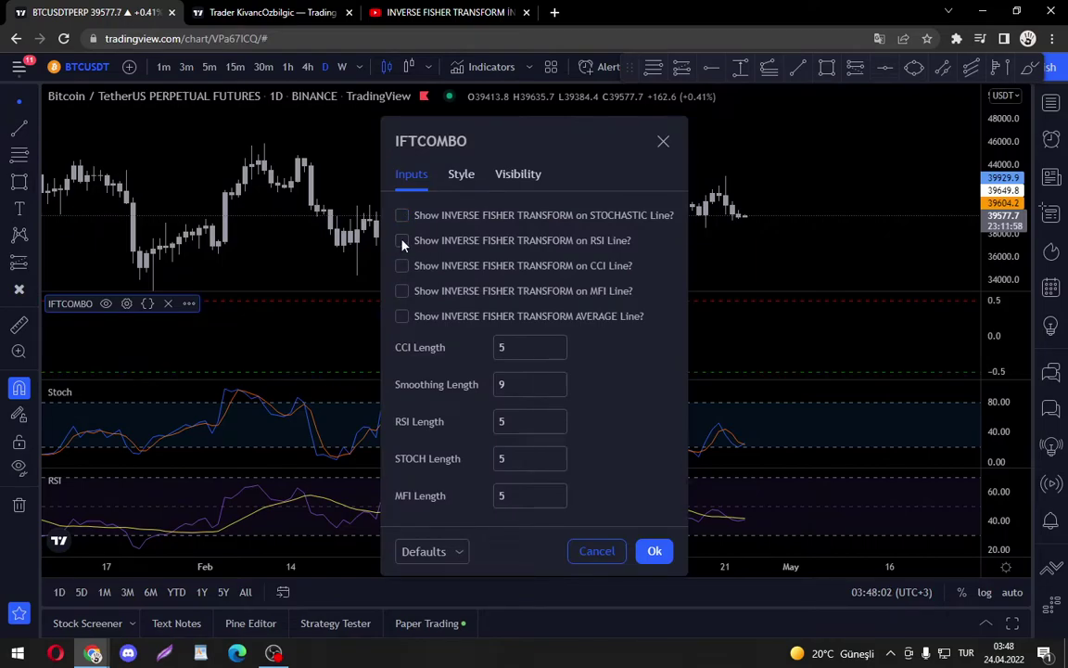
pyautogui.click(402, 241)
pyautogui.click(733, 227)
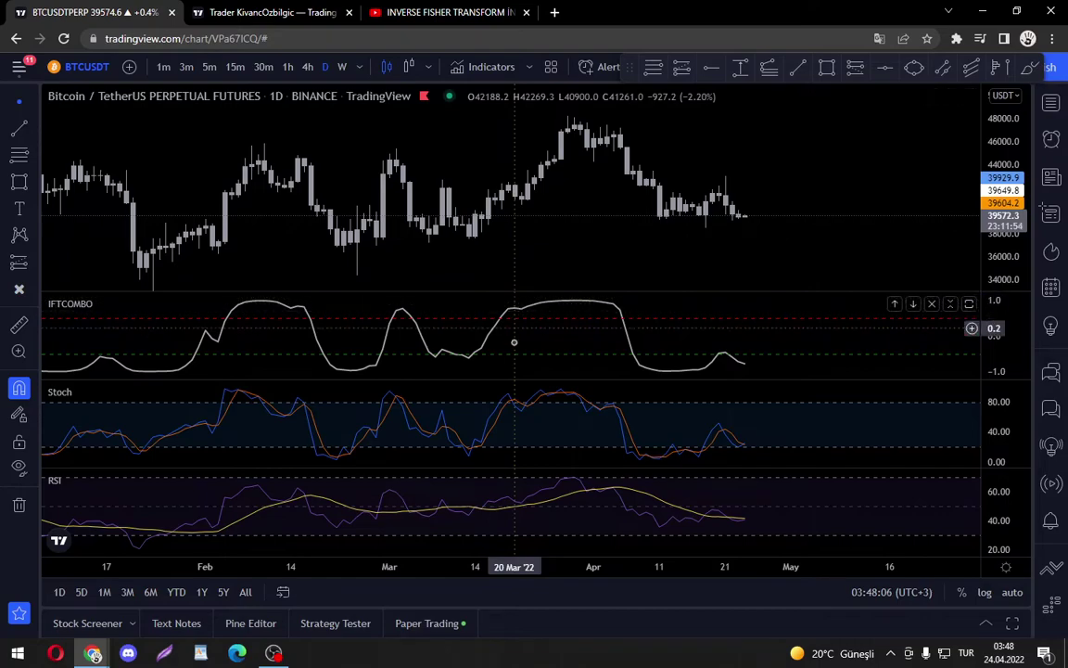
# - Zoom and pan the chart back to review IFTCOMBO from August 2021 through January
pyautogui.scroll(-1, 494, 433)
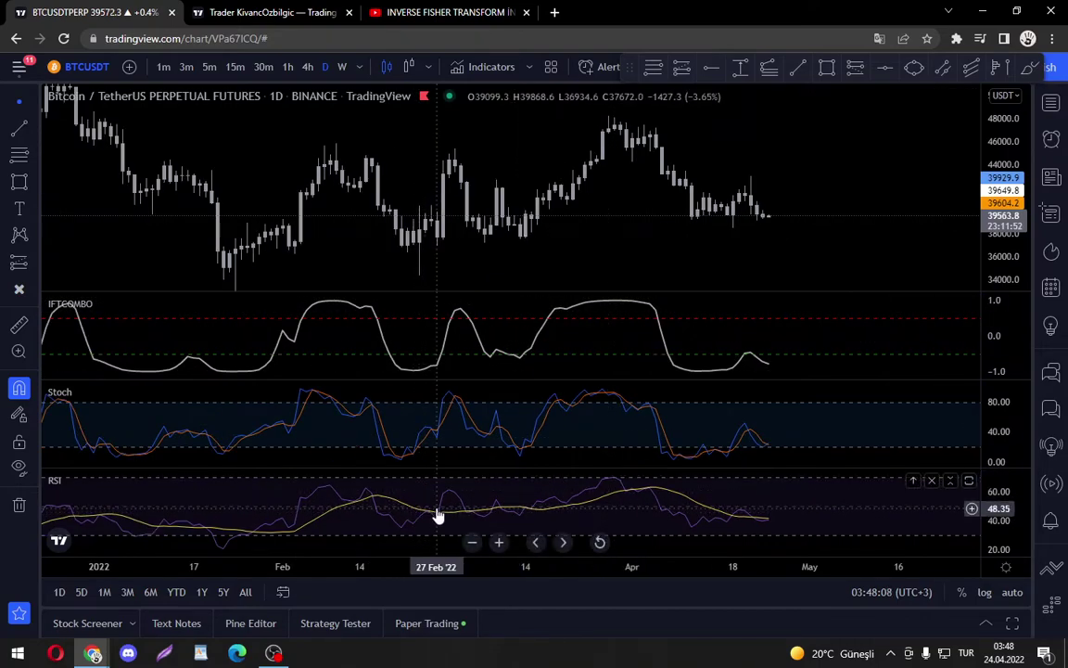
pyautogui.scroll(-1, 440, 516)
pyautogui.moveTo(494, 496); pyautogui.dragTo(388, 186)
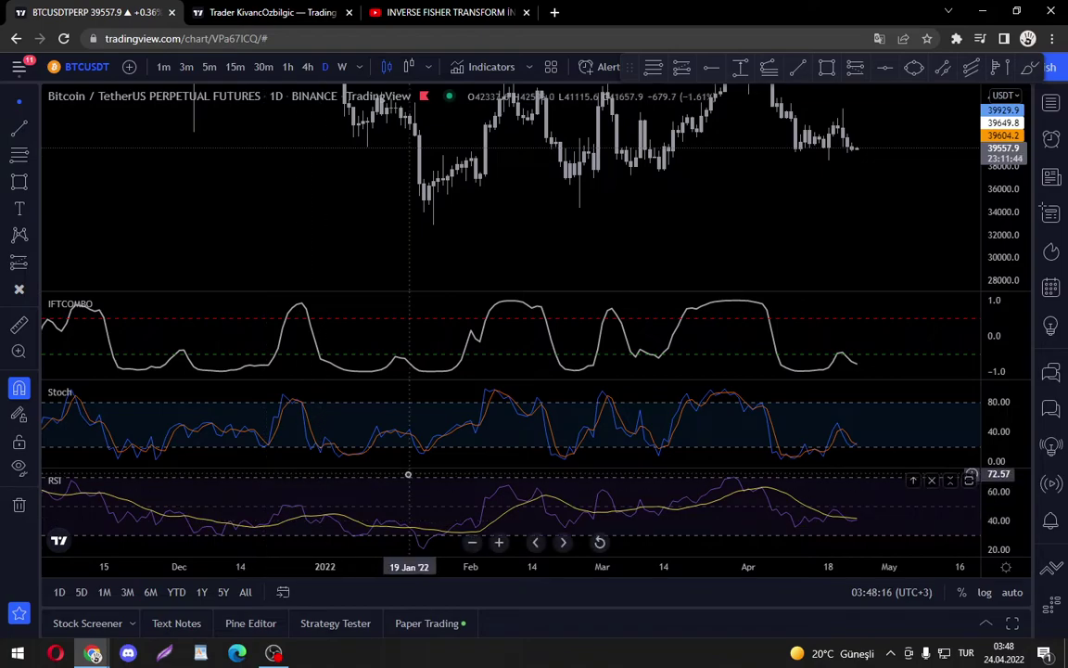
pyautogui.scroll(-2, 347, 517)
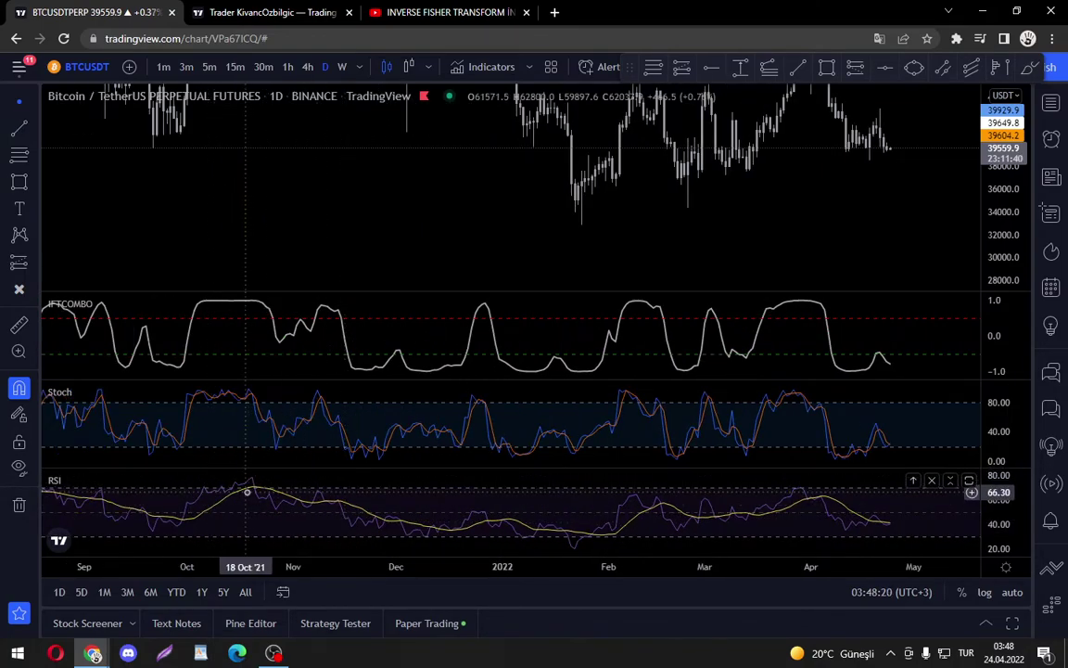
pyautogui.moveTo(293, 279); pyautogui.dragTo(601, 347)
pyautogui.scroll(2, 772, 238)
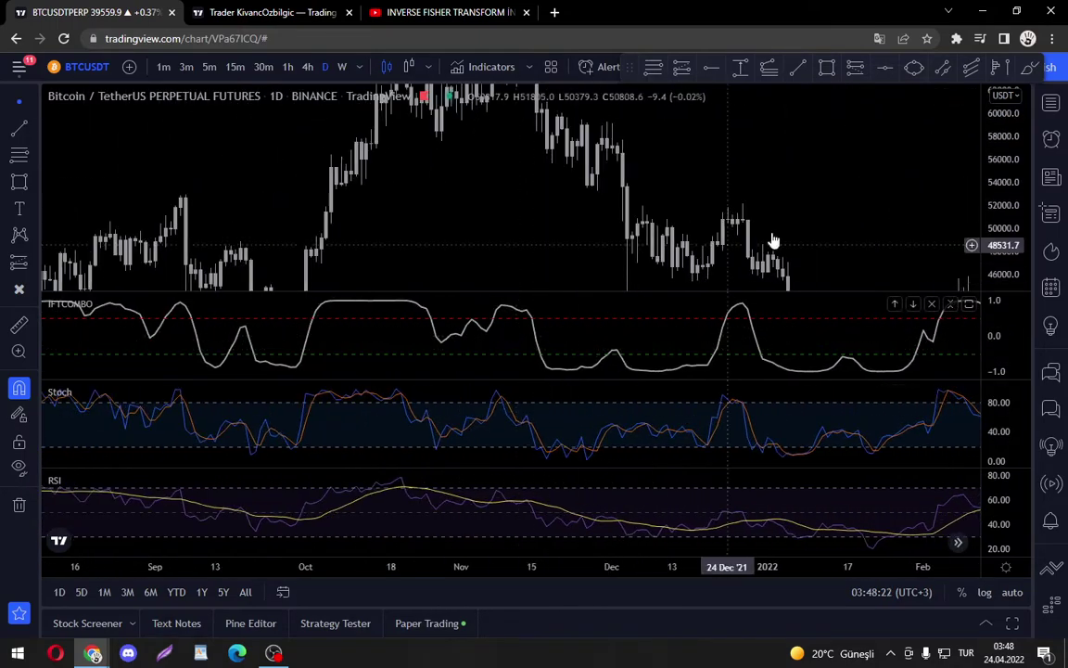
pyautogui.moveTo(419, 227); pyautogui.dragTo(403, 248)
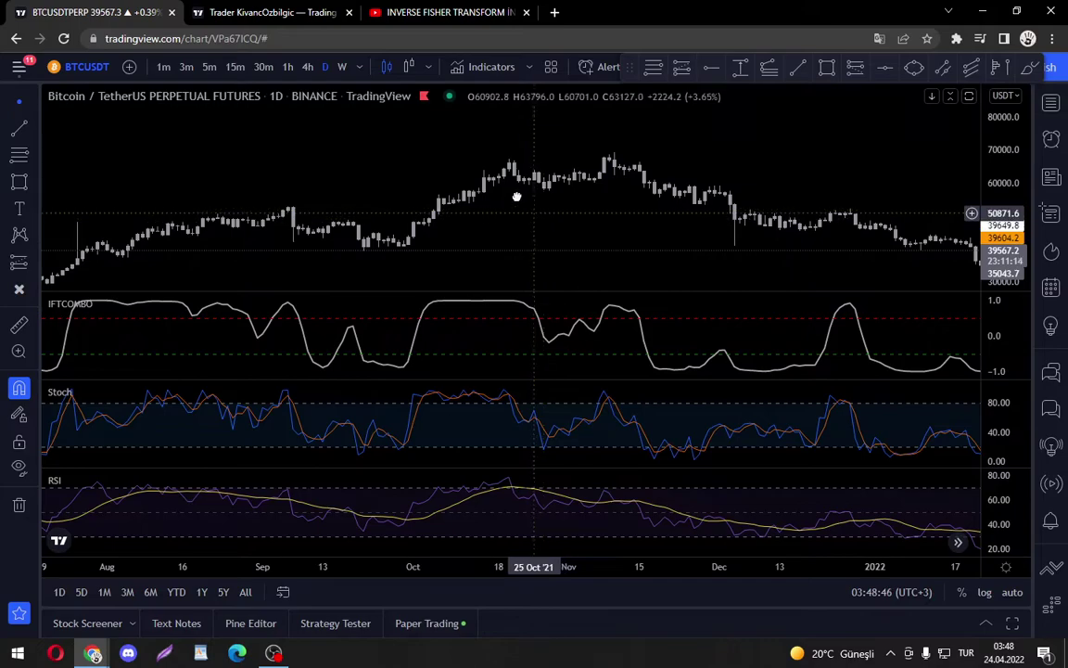
pyautogui.moveTo(517, 197); pyautogui.dragTo(513, 174)
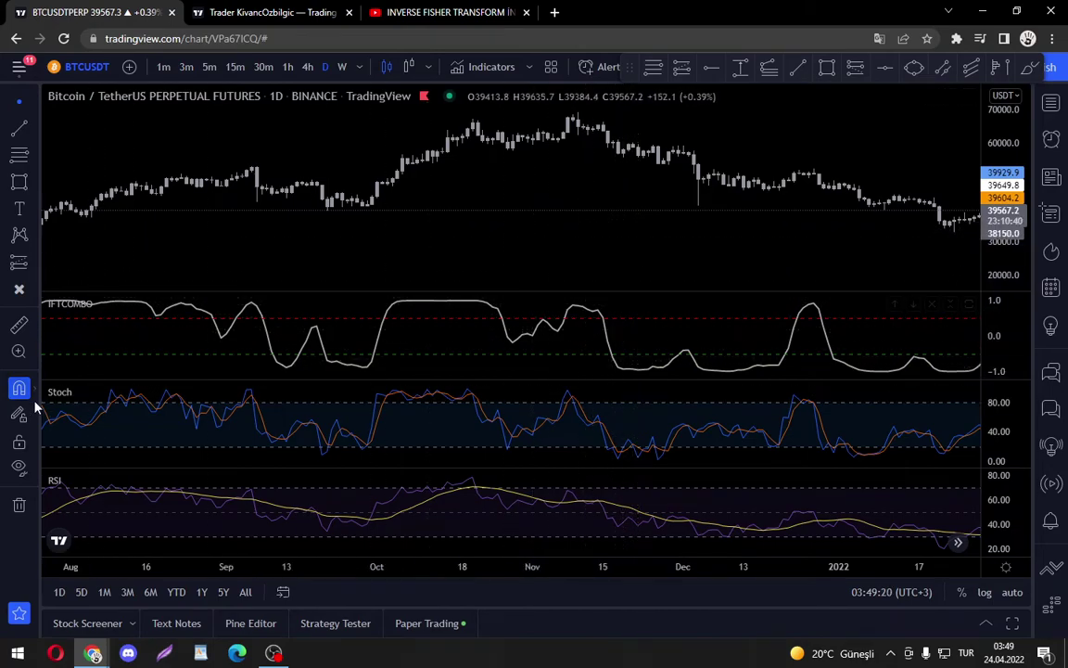
# - Remove the Stoch and RSI panes and enable IFTCOMBO's Stochastic, RSI, CCI and MFI lines
pyautogui.click(129, 392)
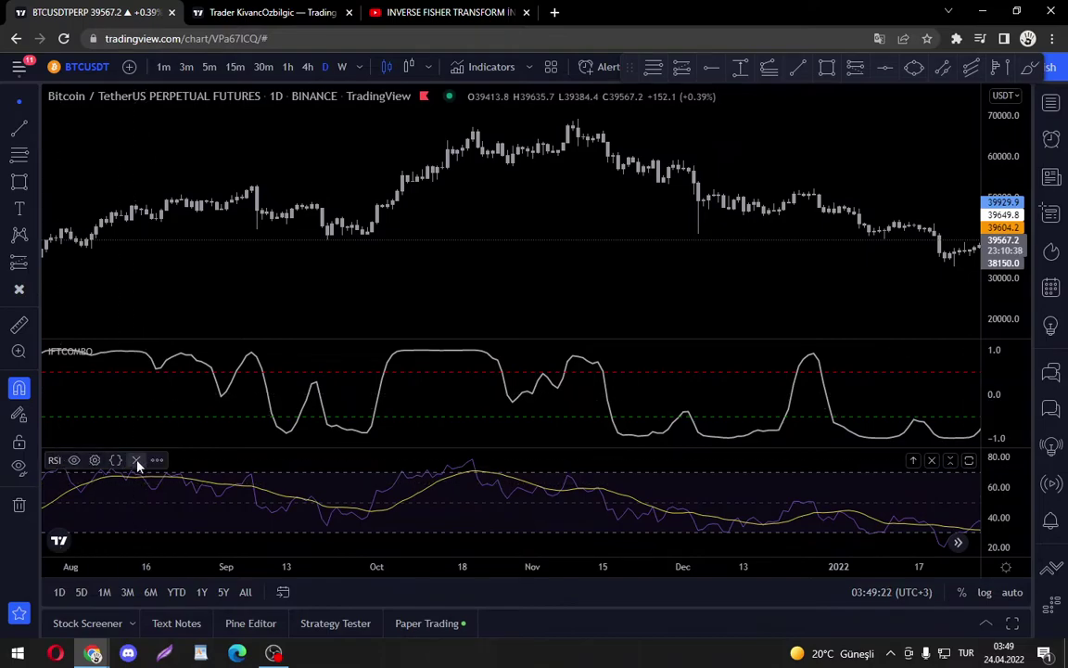
pyautogui.click(135, 460)
pyautogui.doubleClick(80, 429)
pyautogui.moveTo(510, 141); pyautogui.dragTo(808, 111)
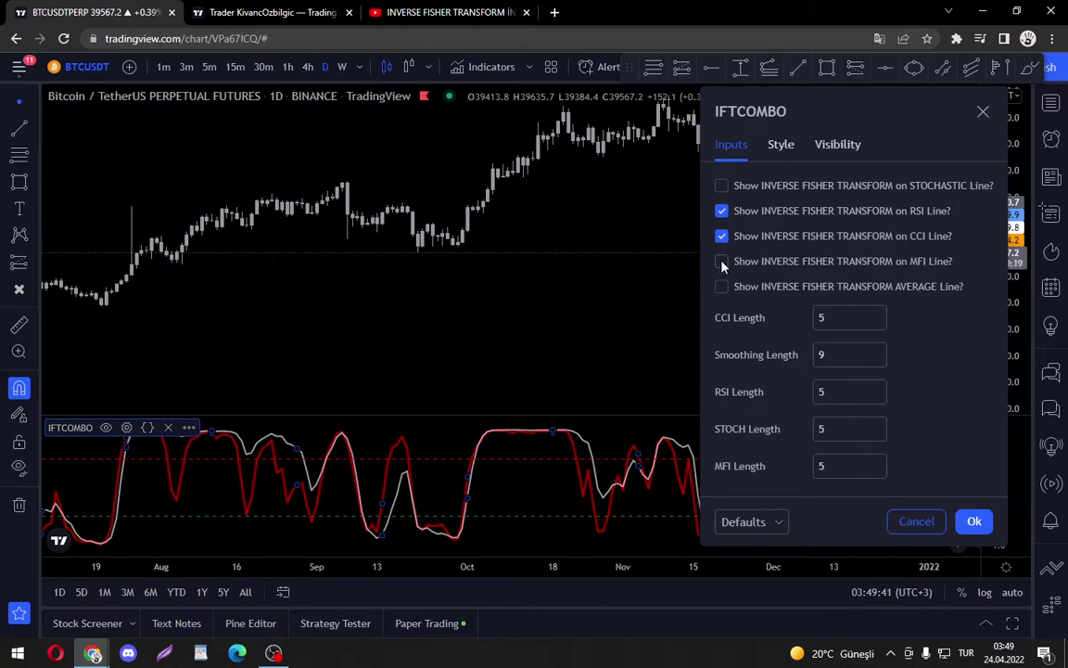
pyautogui.click(721, 261)
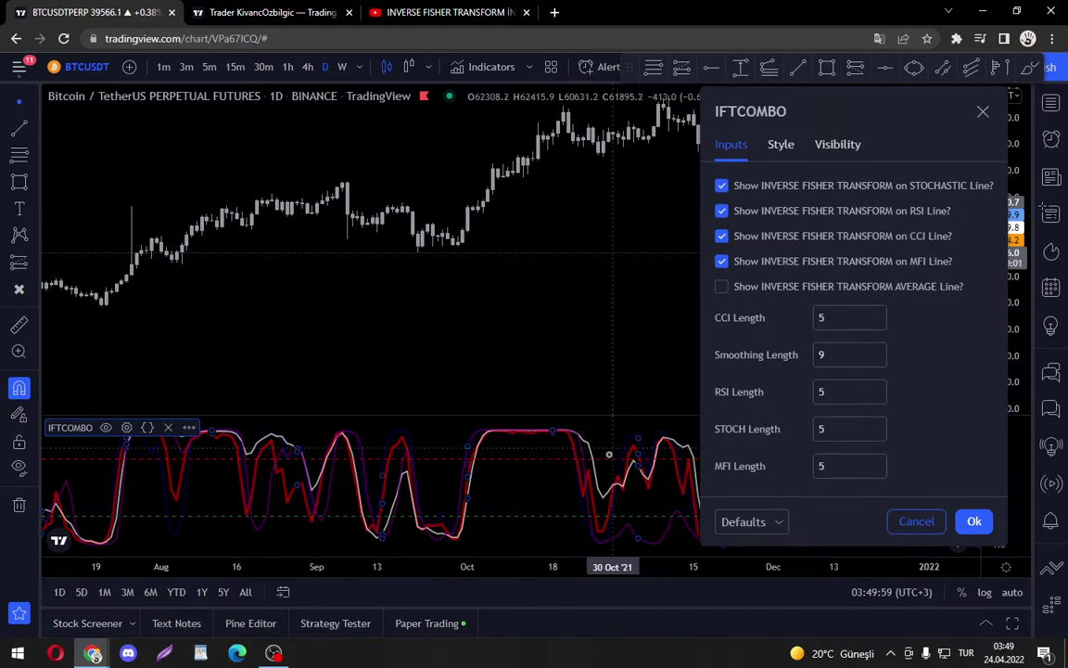
# - Show only the IFTCOMBO AVERAGE line and colour it orange on the Style tab
pyautogui.click(722, 286)
pyautogui.click(721, 261)
pyautogui.click(722, 236)
pyautogui.click(721, 210)
pyautogui.click(722, 186)
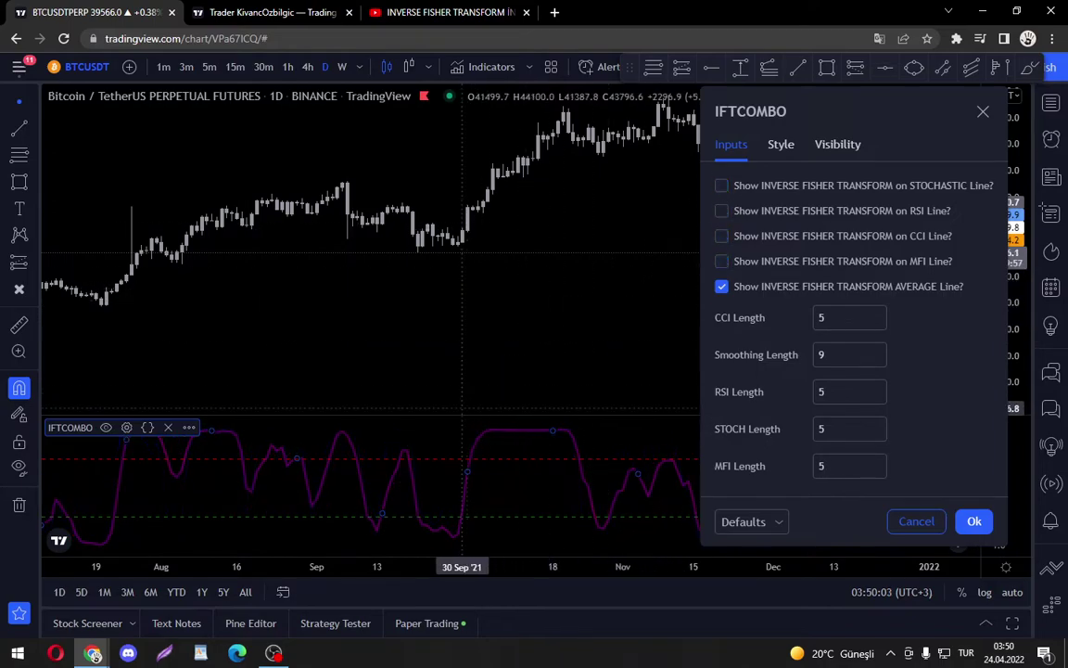
pyautogui.click(780, 144)
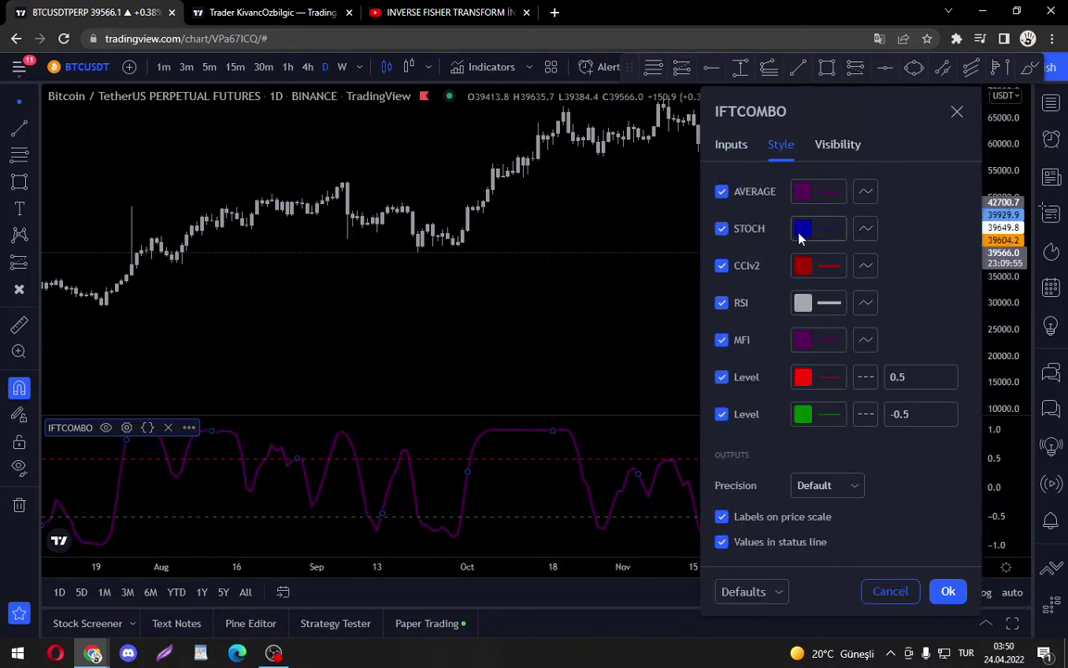
pyautogui.click(809, 191)
pyautogui.click(822, 239)
pyautogui.click(902, 189)
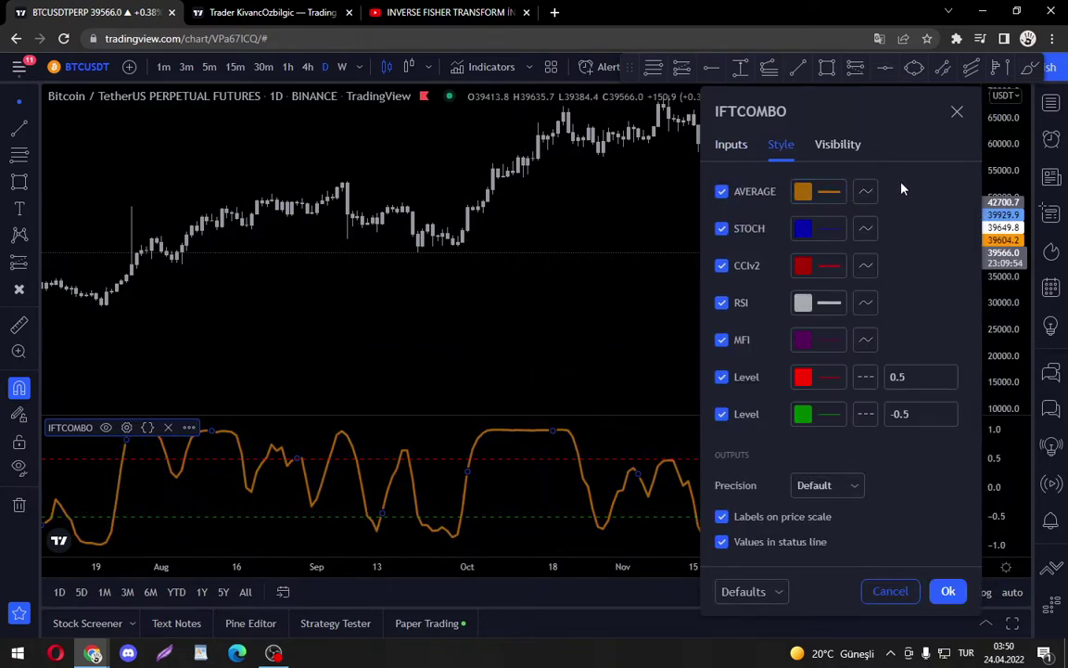
# - Re-enable the Stochastic, RSI, CCI and MFI lines alongside the orange average
pyautogui.click(732, 145)
pyautogui.scroll(2, 649, 371)
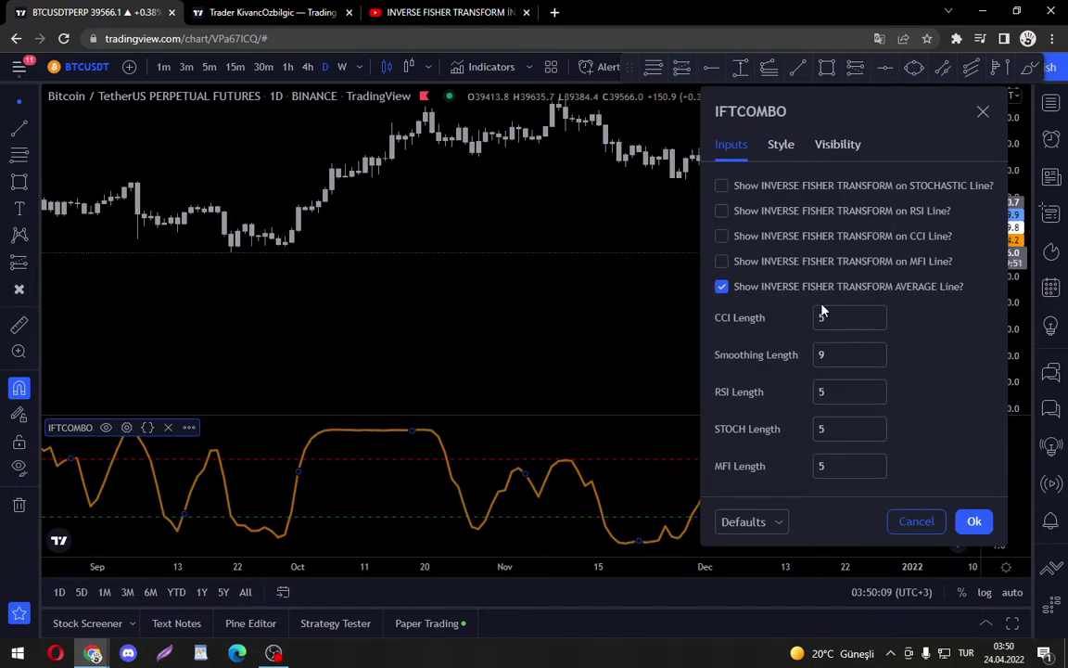
pyautogui.click(722, 260)
pyautogui.click(722, 235)
pyautogui.click(722, 211)
pyautogui.click(723, 211)
pyautogui.click(723, 186)
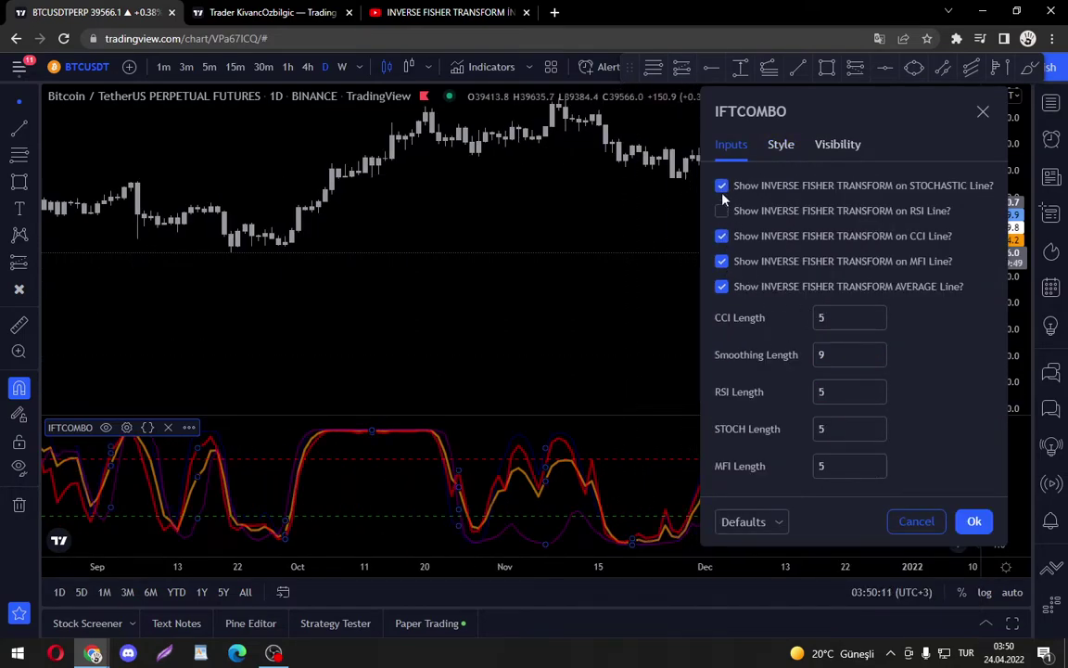
pyautogui.click(722, 211)
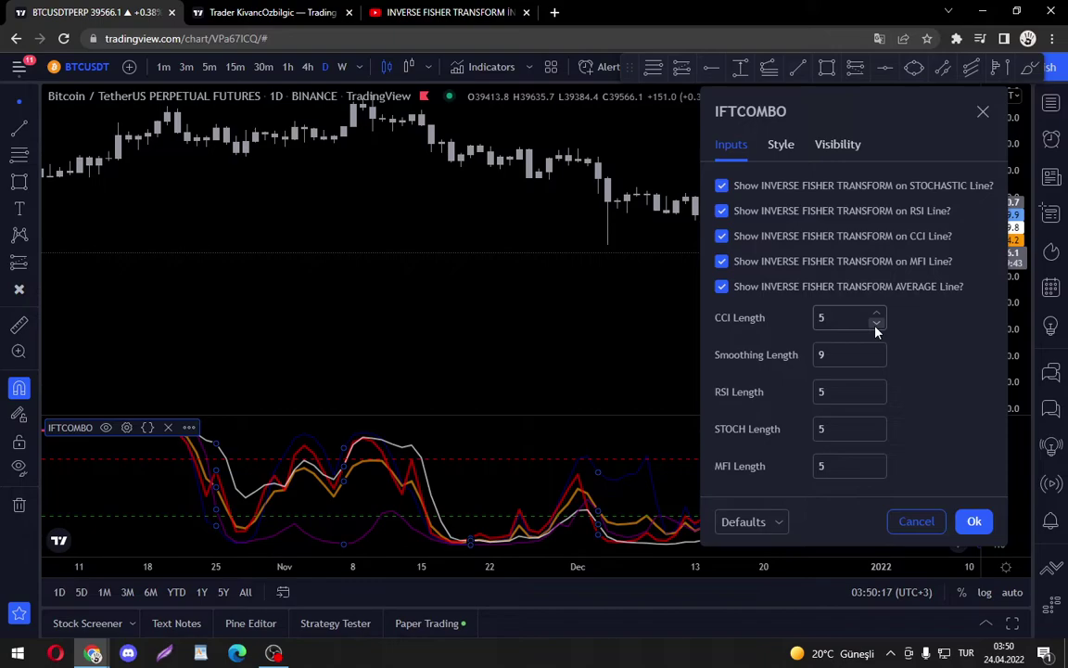
# - Lower the IFTCOMBO CCI, RSI, STOCH and MFI lengths to 3
pyautogui.click(269, 12)
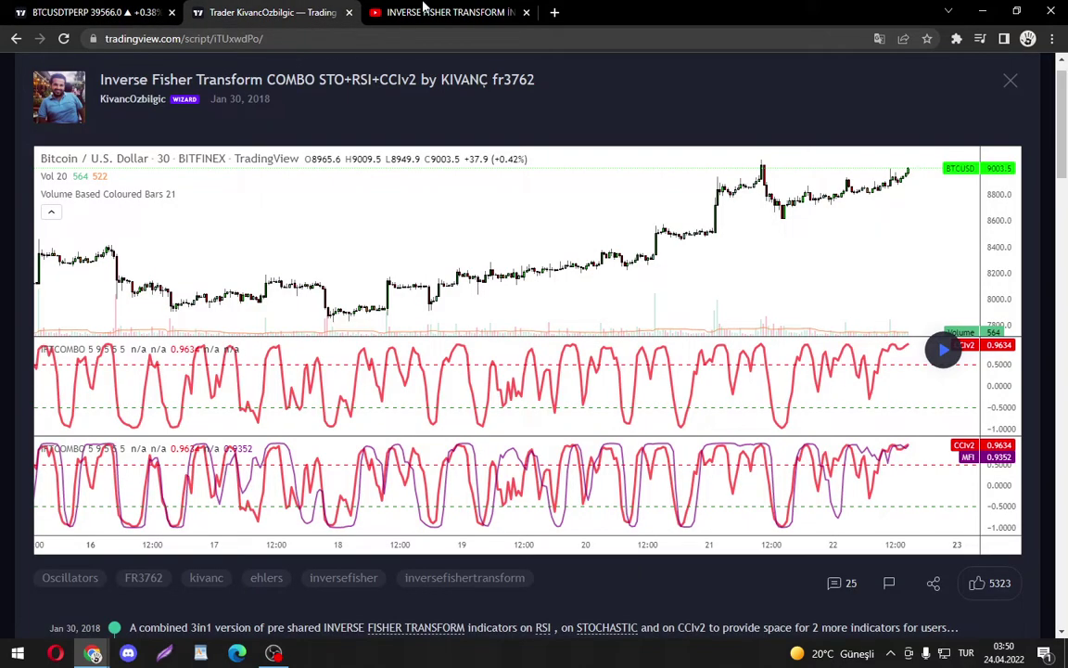
pyautogui.click(41, 10)
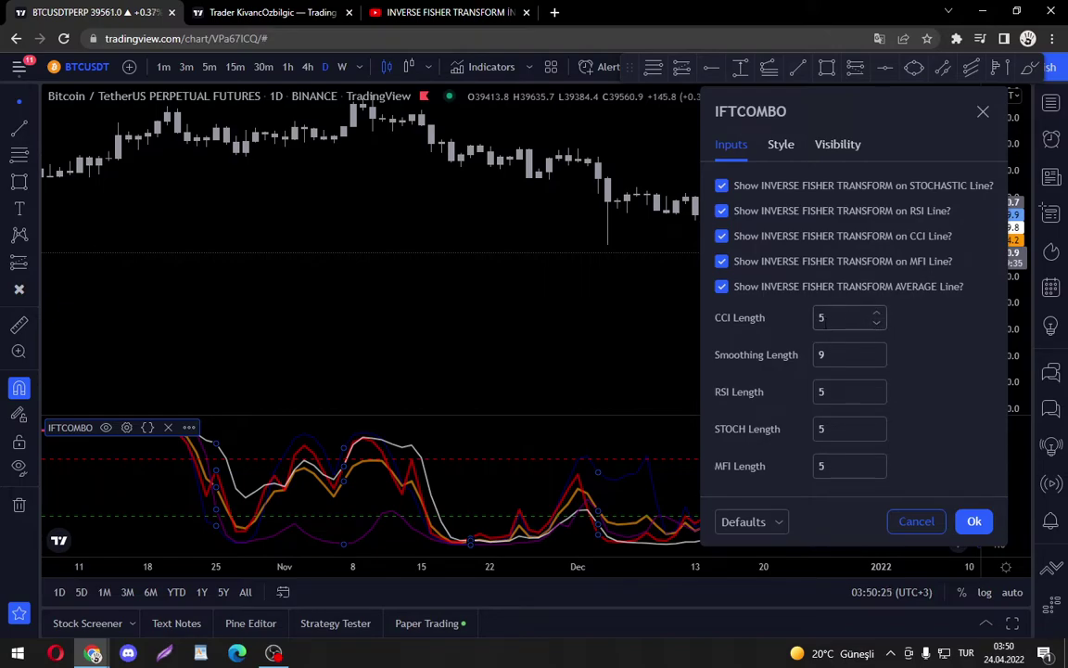
pyautogui.click(876, 323)
pyautogui.click(877, 323)
pyautogui.click(876, 397)
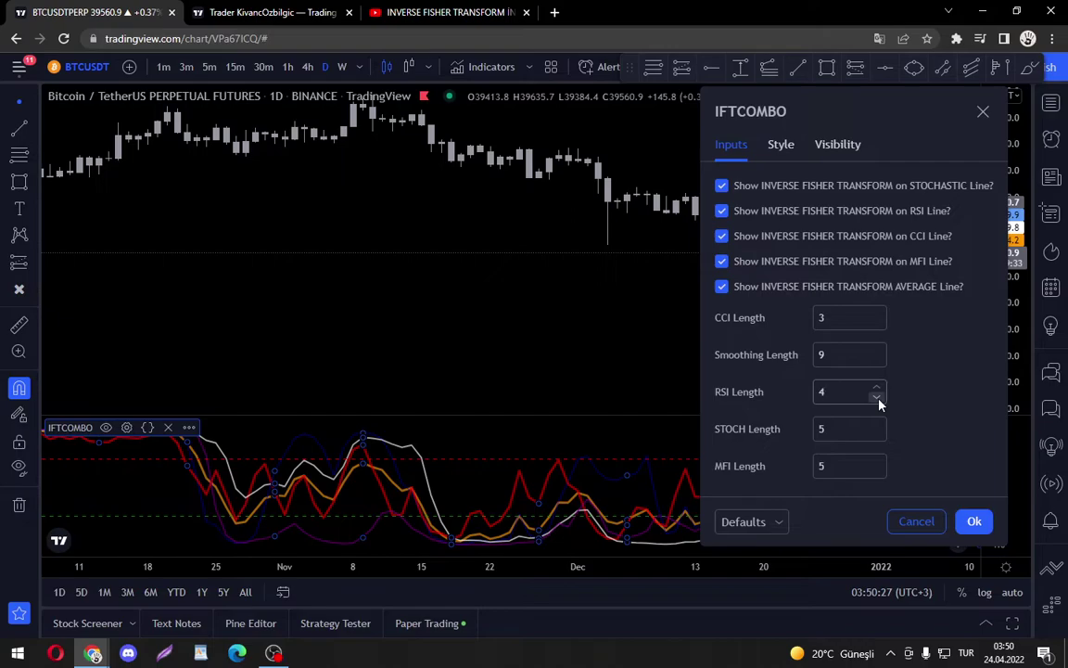
pyautogui.click(876, 396)
pyautogui.click(876, 434)
pyautogui.click(876, 434)
pyautogui.click(876, 471)
pyautogui.click(876, 471)
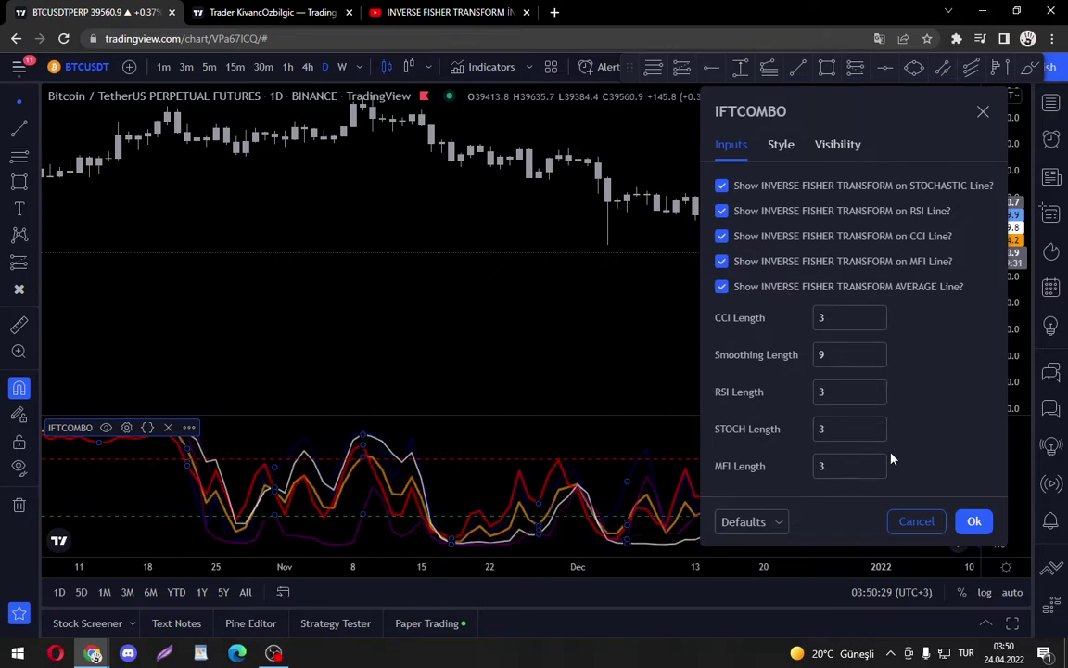
# - Change the MFI, STOCH, RSI and CCI lengths to 8
pyautogui.press('BackSpace')
pyautogui.write('8')
pyautogui.hotkey('shift', 'Tab')
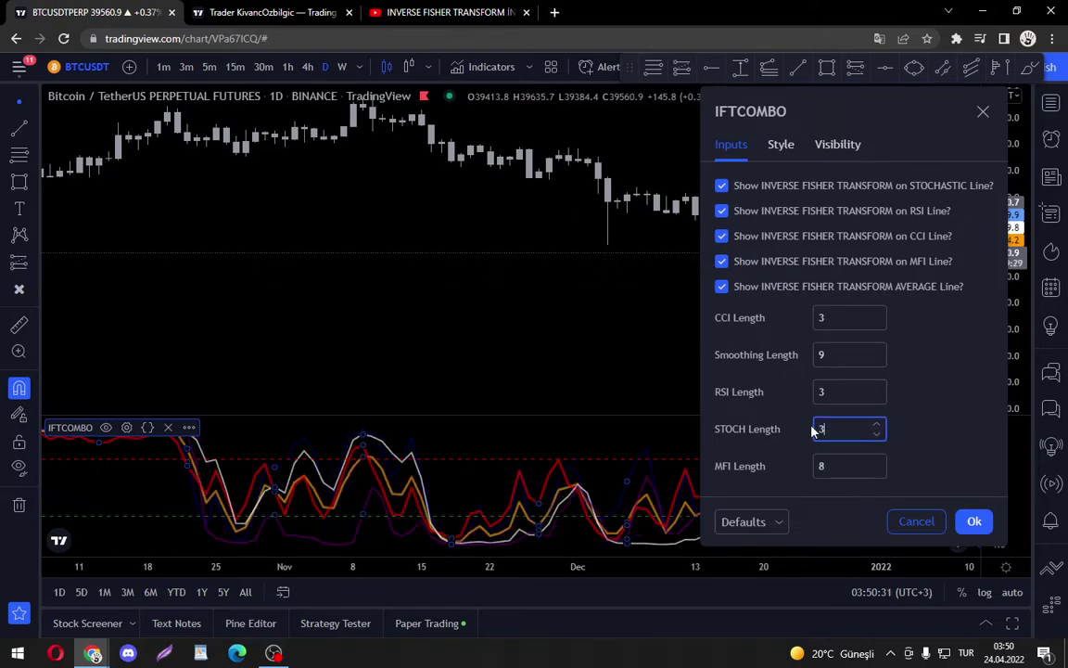
pyautogui.write('8')
pyautogui.hotkey('shift', 'Tab')
pyautogui.write('8')
pyautogui.hotkey('shift', 'Tab')
pyautogui.write('8')
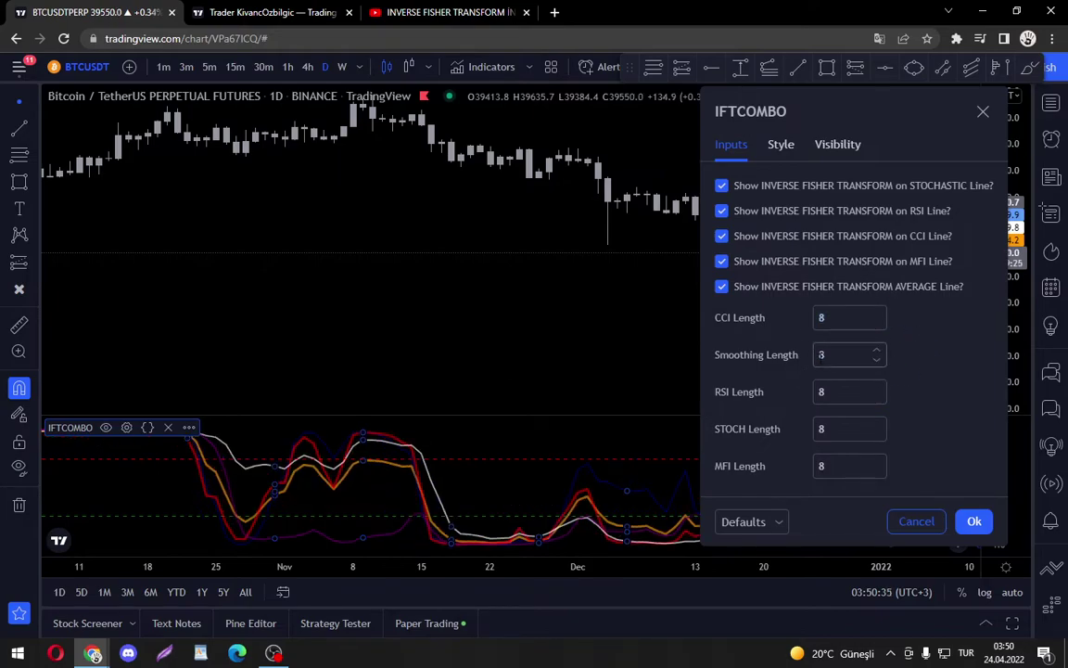
pyautogui.click(830, 347)
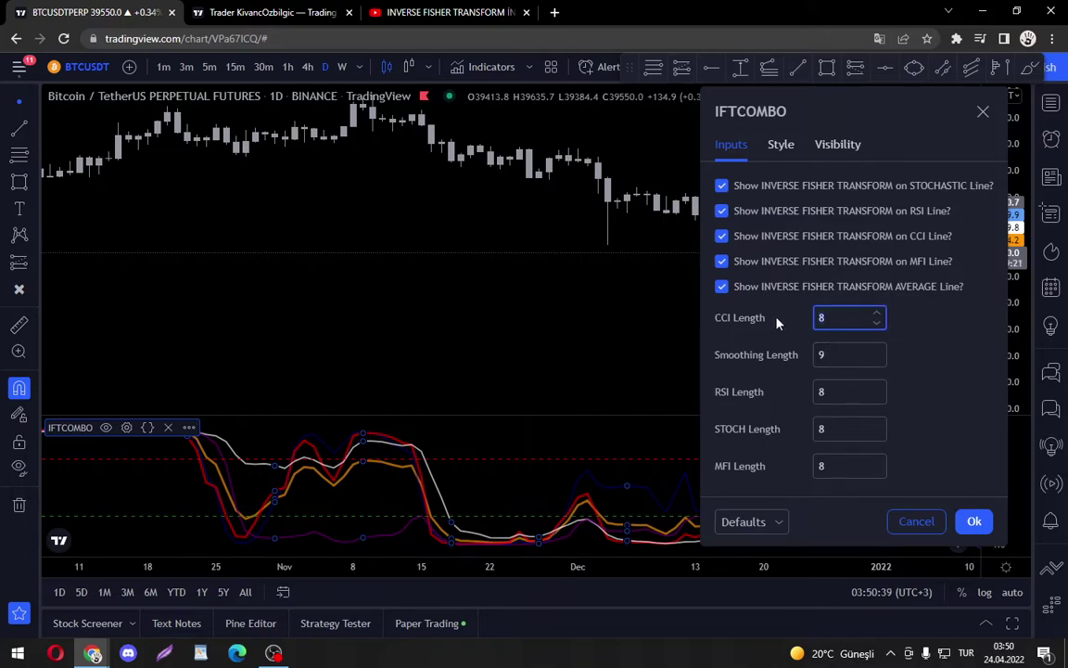
# - Set the lengths back to 5 and close the IFTCOMBO settings
pyautogui.doubleClick(837, 393)
pyautogui.write('5')
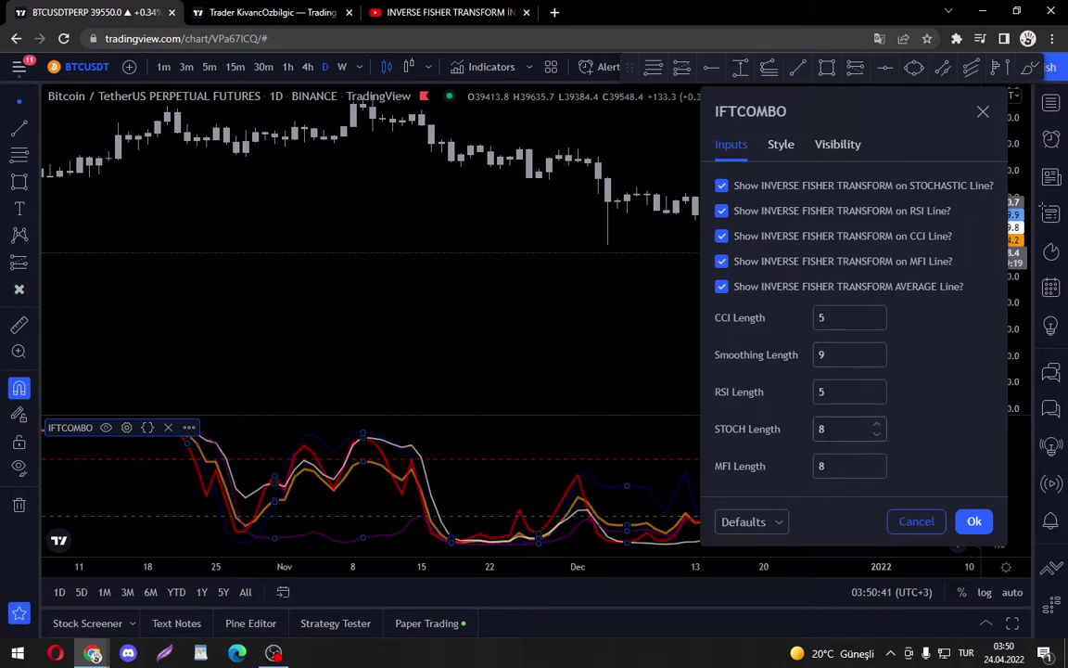
pyautogui.press('Tab')
pyautogui.write('5')
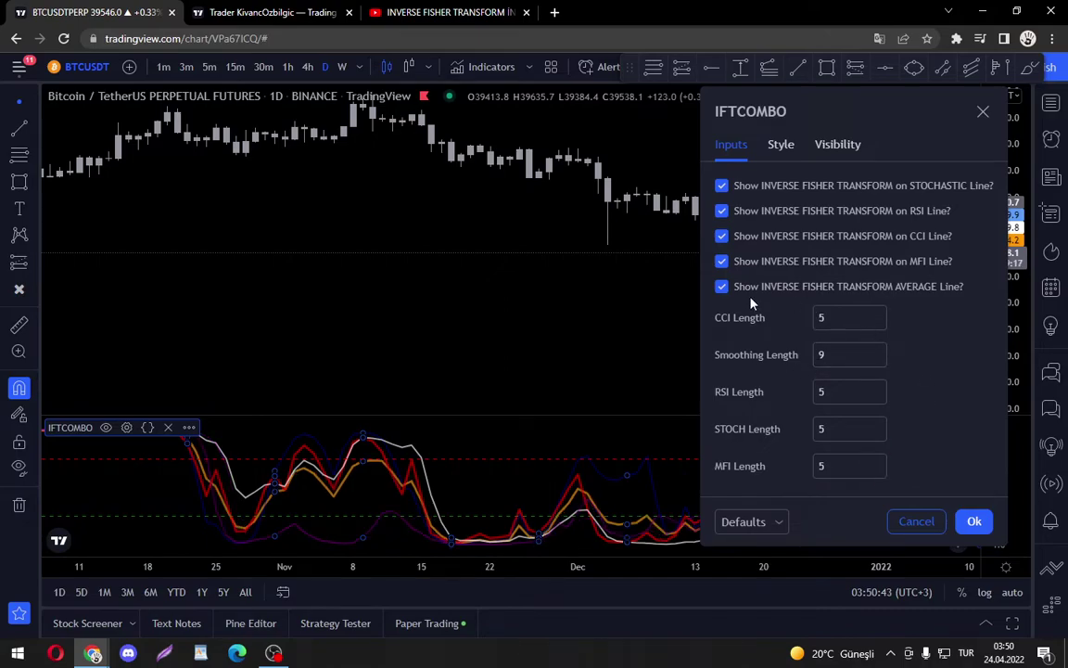
pyautogui.press('Return')
pyautogui.scroll(-5, 572, 310)
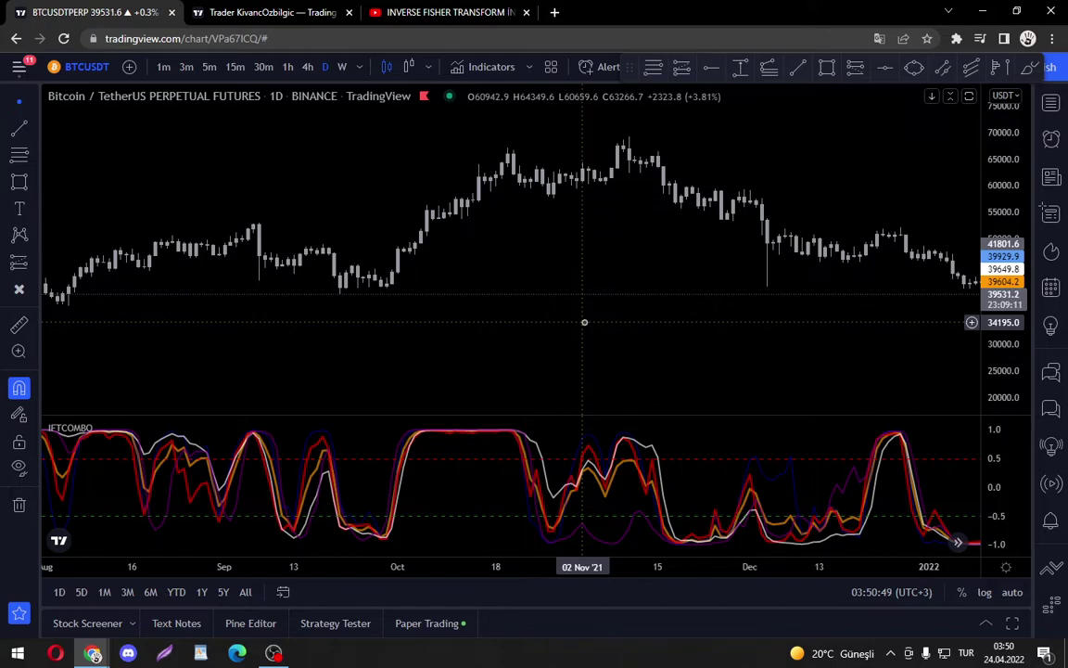
# - Search the indicators for 'higher' and add the Higher High Lower Low Strategy
pyautogui.scroll(-3, 584, 321)
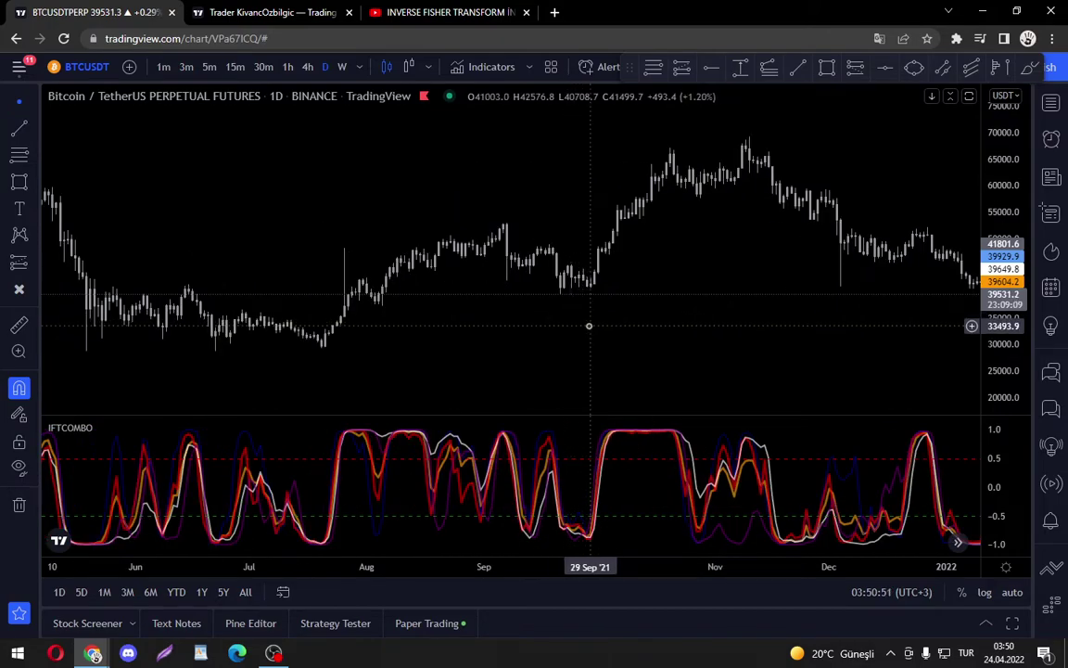
pyautogui.scroll(-3, 612, 326)
pyautogui.scroll(5, 672, 316)
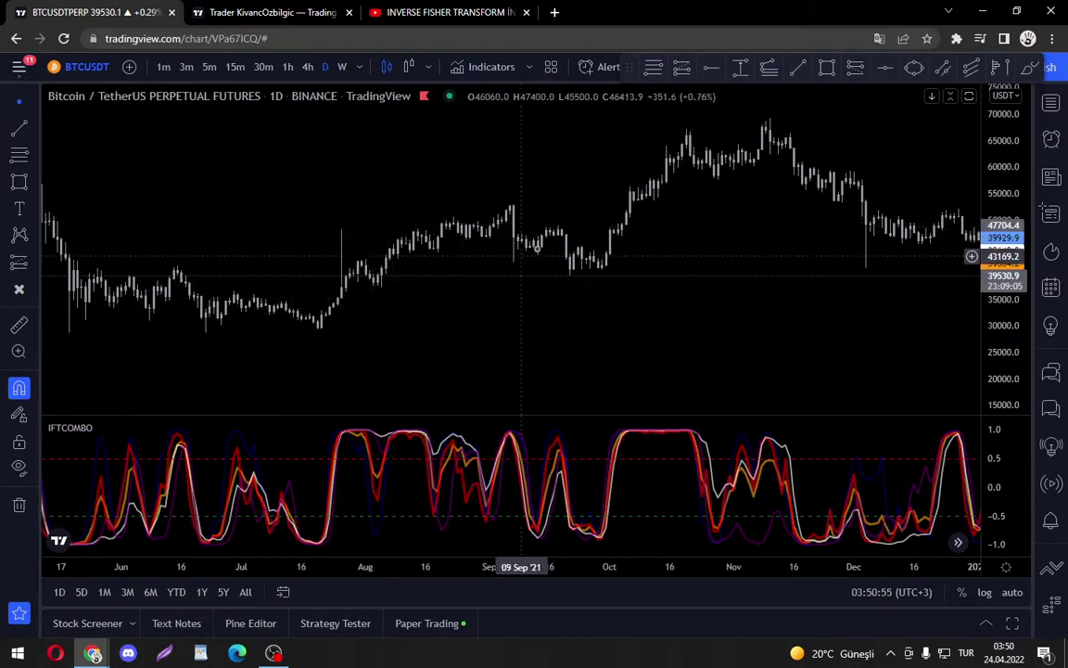
pyautogui.click(486, 67)
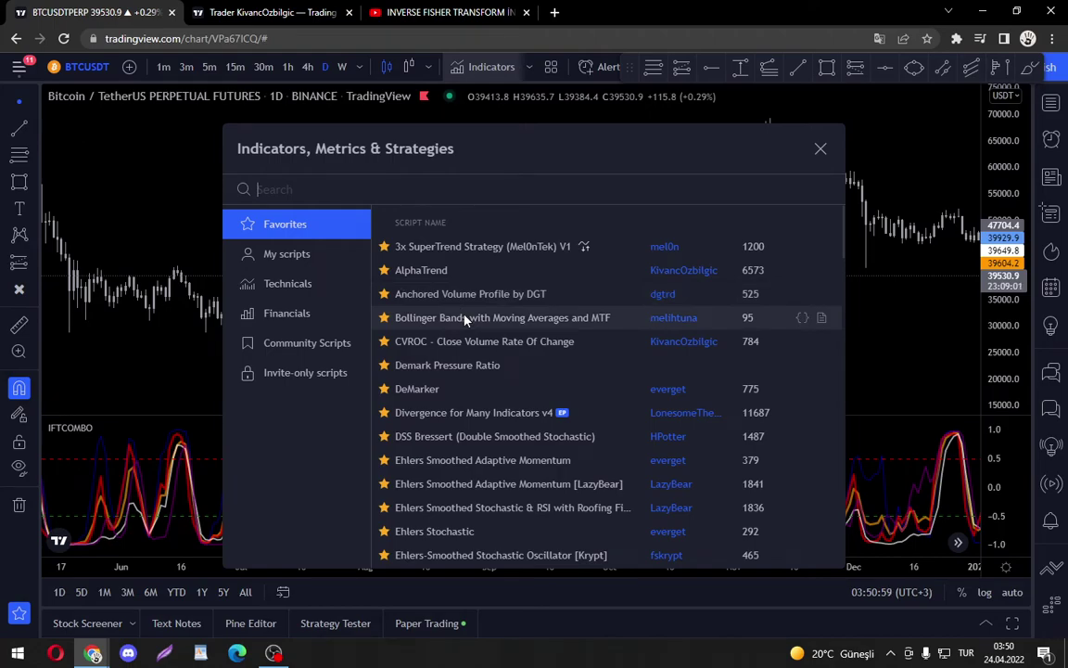
pyautogui.write('higher')
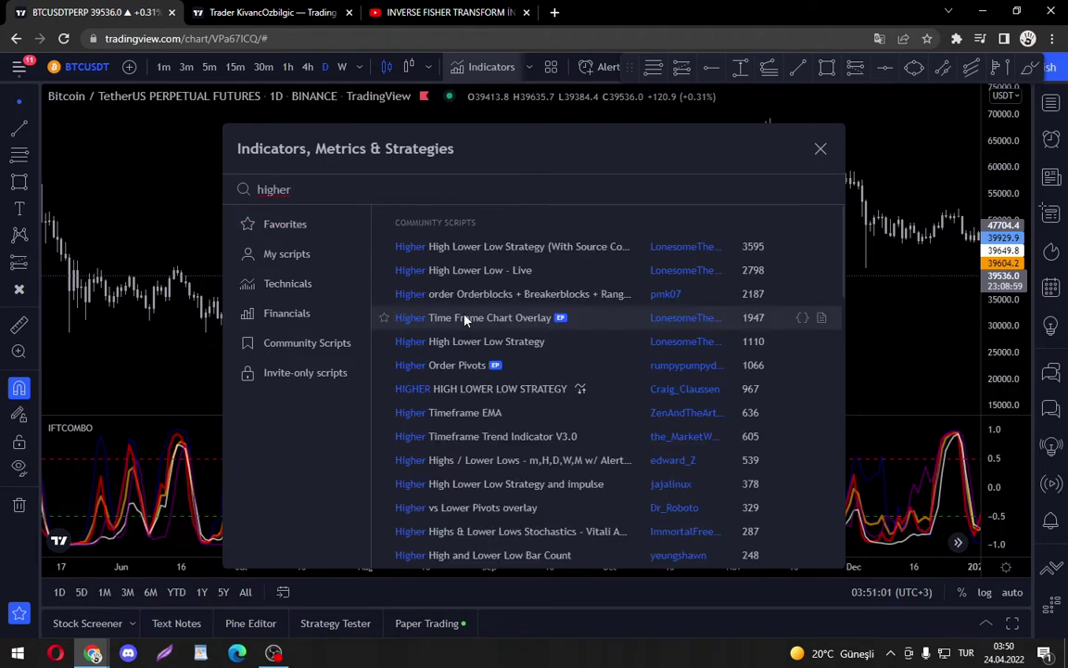
pyautogui.click(445, 244)
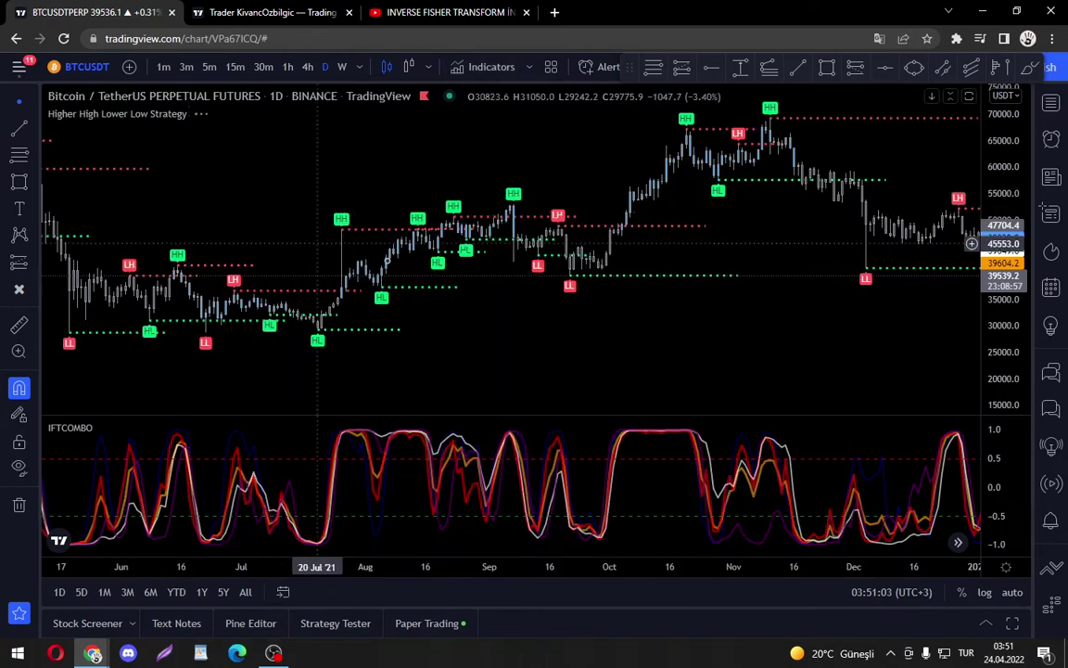
pyautogui.moveTo(530, 325); pyautogui.dragTo(635, 321)
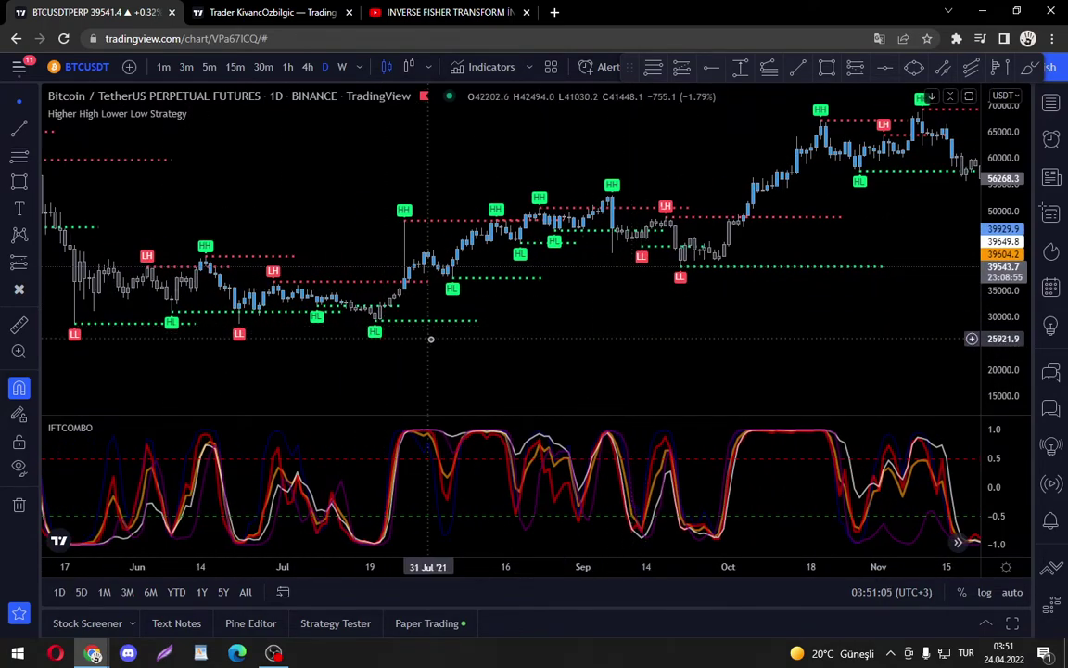
pyautogui.moveTo(488, 347); pyautogui.dragTo(430, 364)
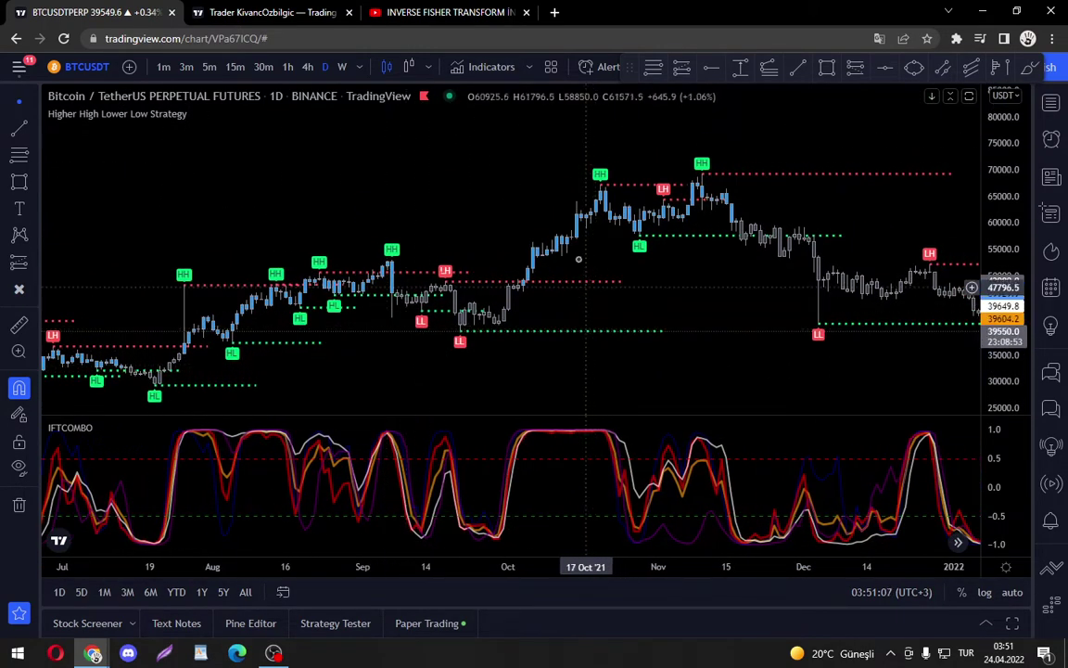
pyautogui.moveTo(631, 243); pyautogui.dragTo(470, 214)
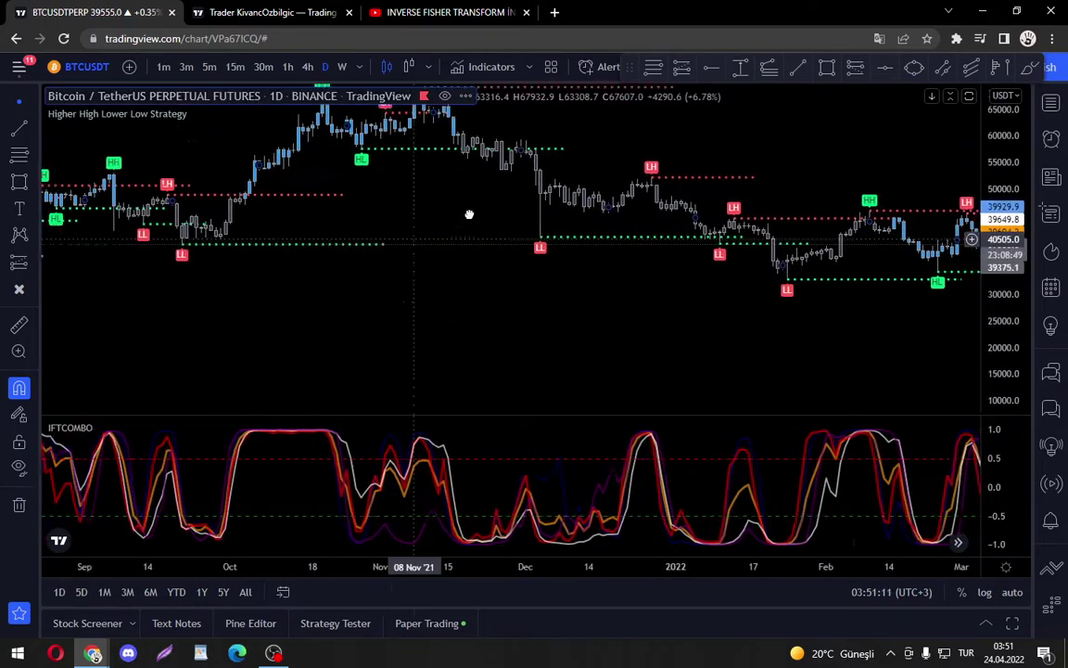
pyautogui.moveTo(505, 370); pyautogui.dragTo(332, 406)
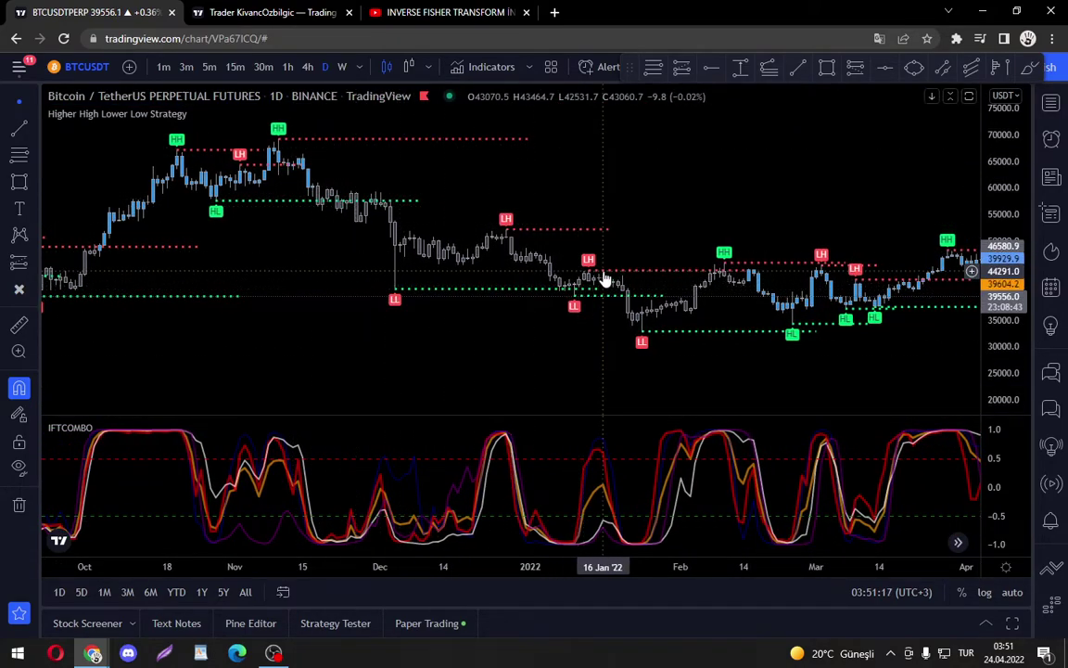
pyautogui.moveTo(608, 278); pyautogui.dragTo(720, 334)
pyautogui.scroll(5, 720, 333)
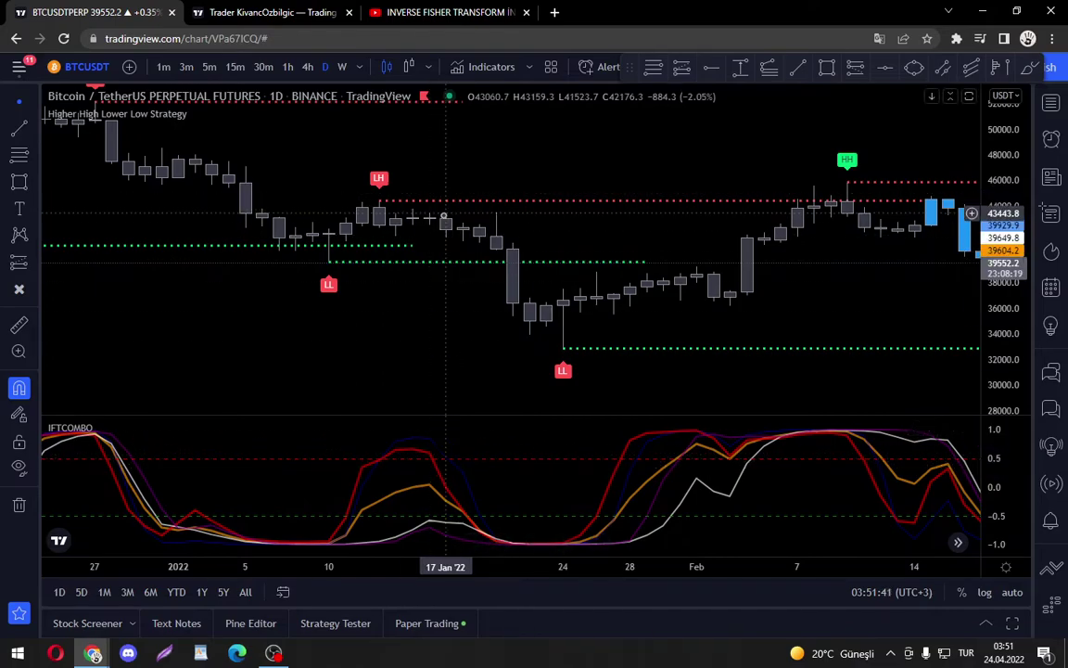
# - Zoom out and pan the chart to show the latest daily bars through late April 2022
pyautogui.scroll(-3, 444, 337)
pyautogui.hscroll(5, 513, 296)
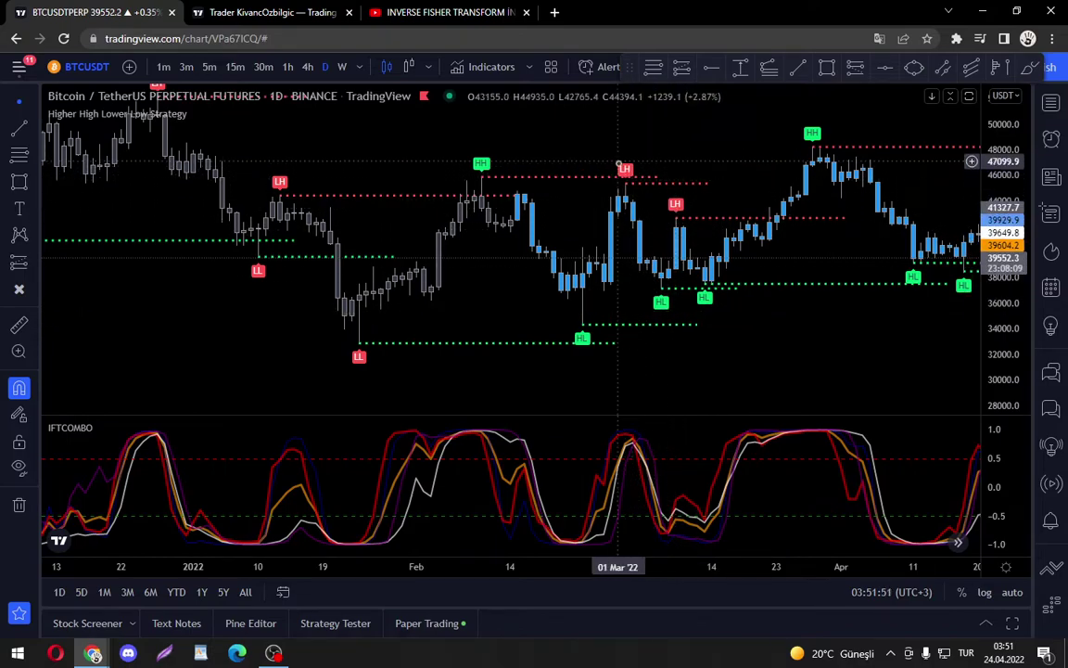
pyautogui.moveTo(761, 309); pyautogui.dragTo(513, 313)
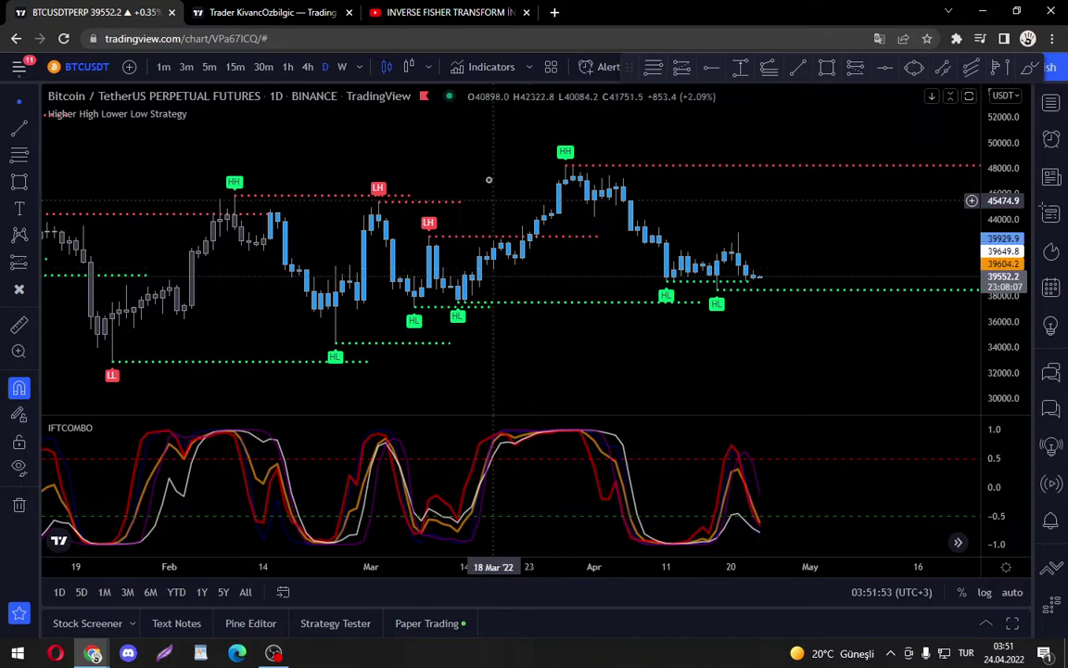